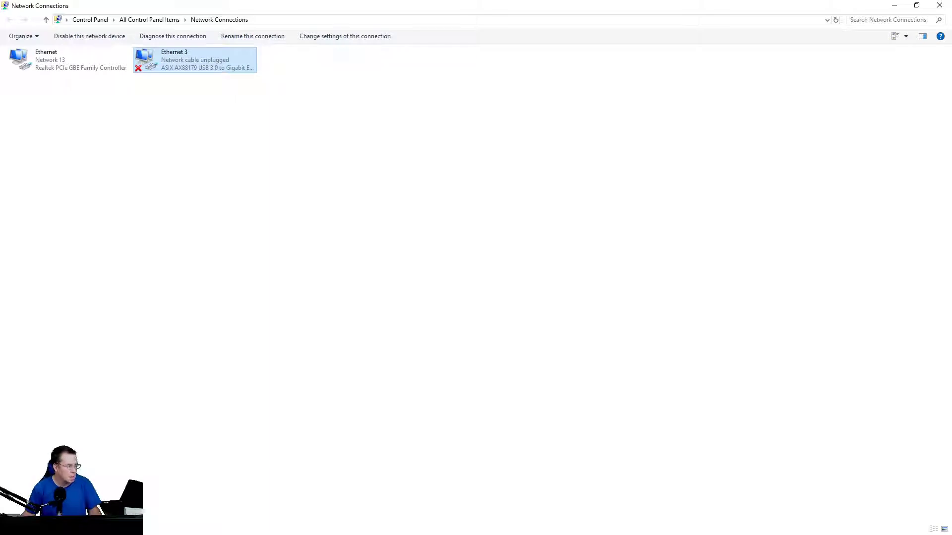
# Give Ethernet 3 a static IPv4 address of 192.168.1.5 with subnet mask 255.255.255.0.
pyautogui.hotkey('alt', 'Return')
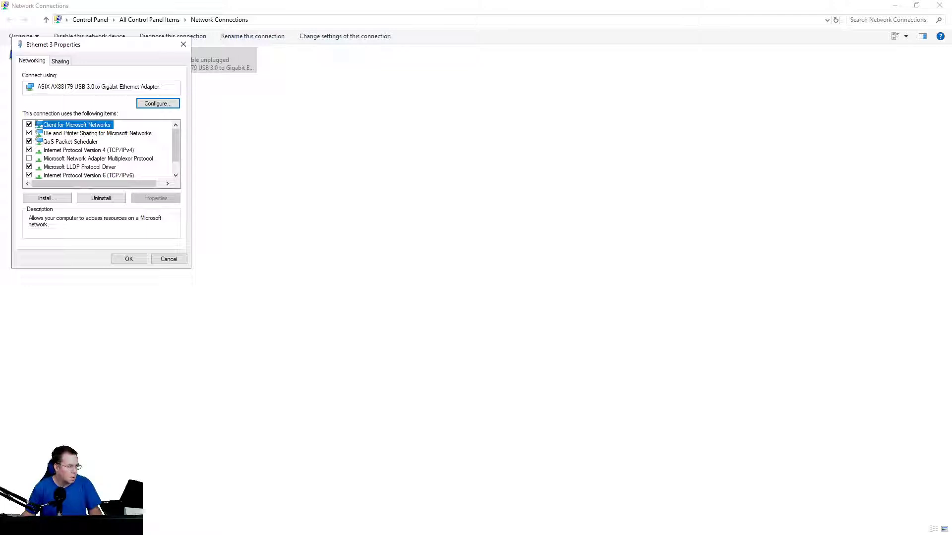
pyautogui.press('Down')
pyautogui.press('Down')
pyautogui.press('Down')
pyautogui.hotkey('alt', 'r')
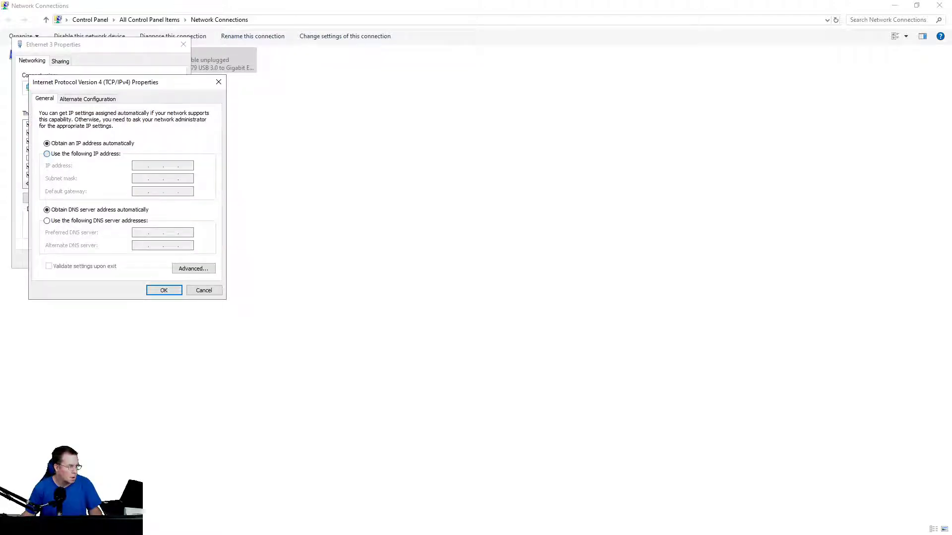
pyautogui.hotkey('alt', 's')
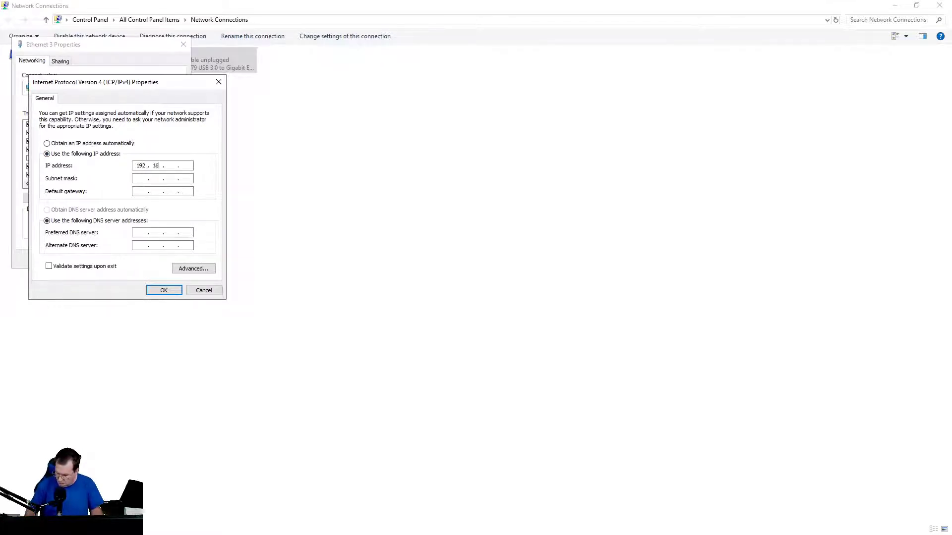
pyautogui.write('1 .')
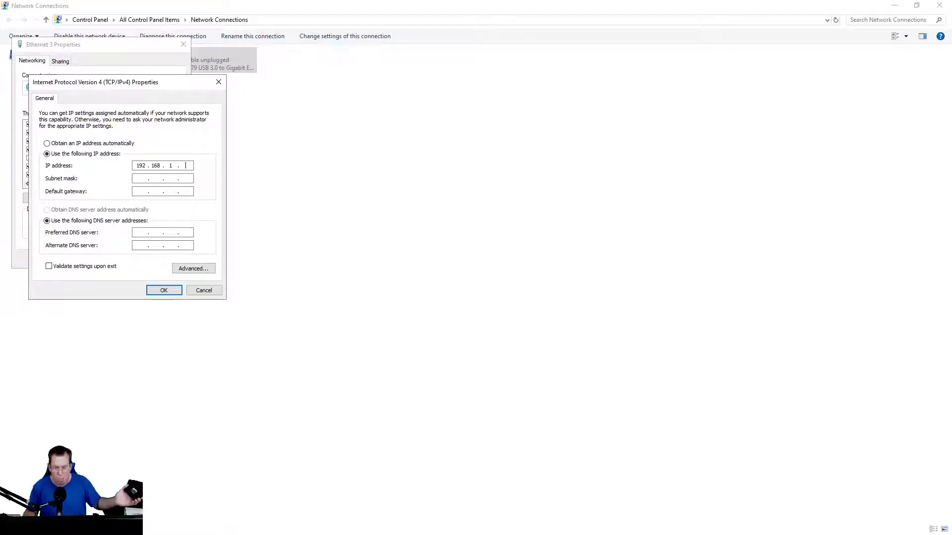
pyautogui.write('5')
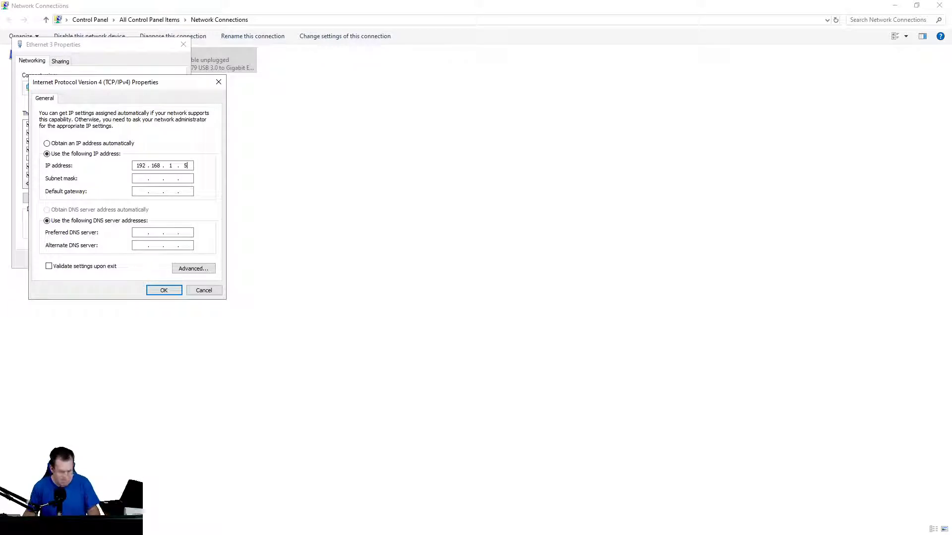
pyautogui.press('Tab')
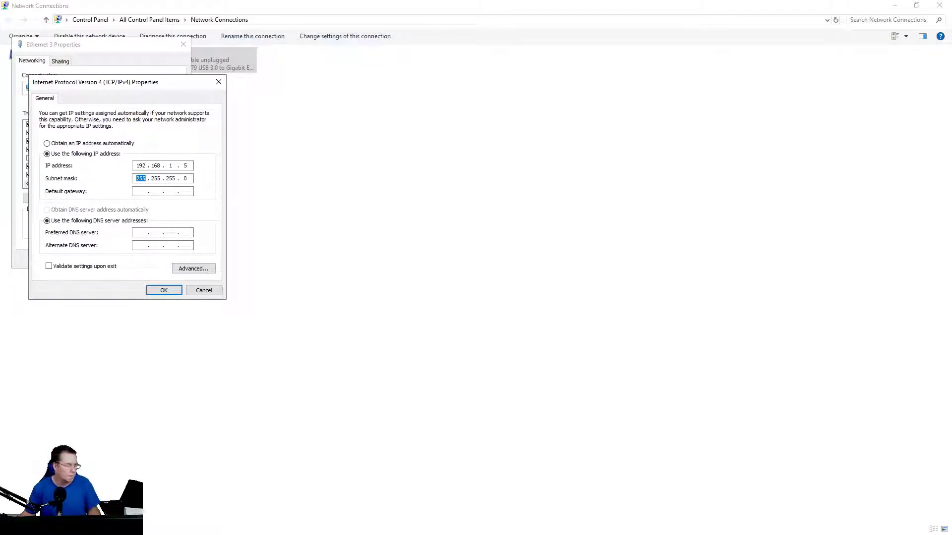
pyautogui.click(164, 289)
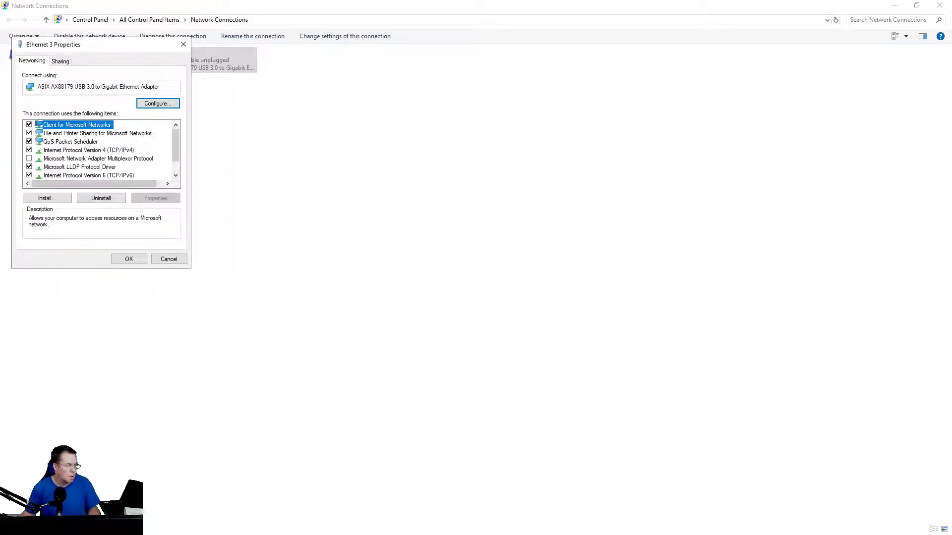
# Apply the adapter settings, then load 192.168.1.1 in Chrome and retry after the connection is refused.
pyautogui.press('Return')
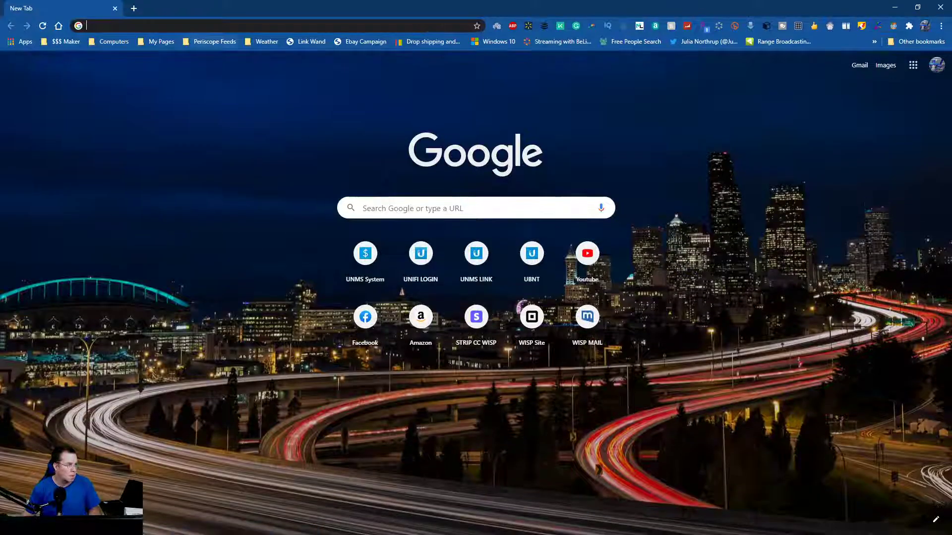
pyautogui.click(93, 25)
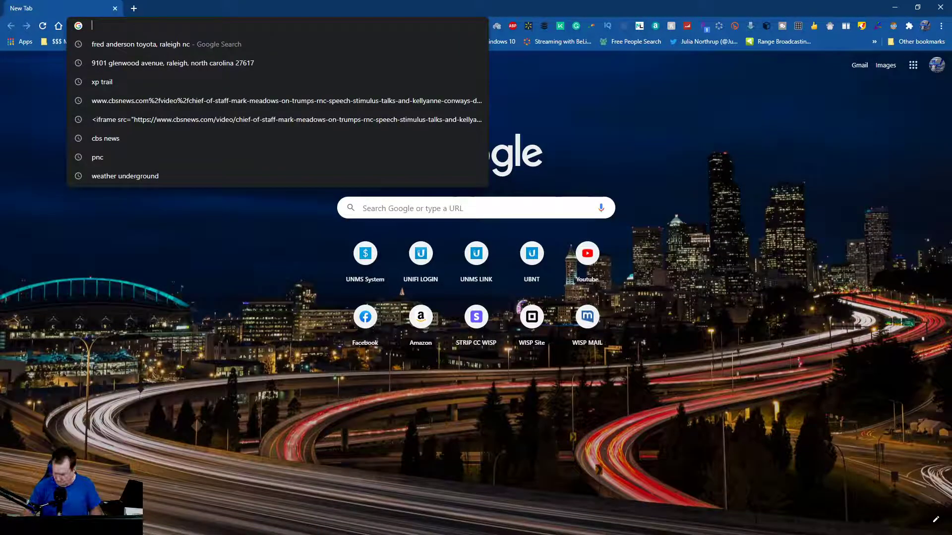
pyautogui.write('192.168.1.1')
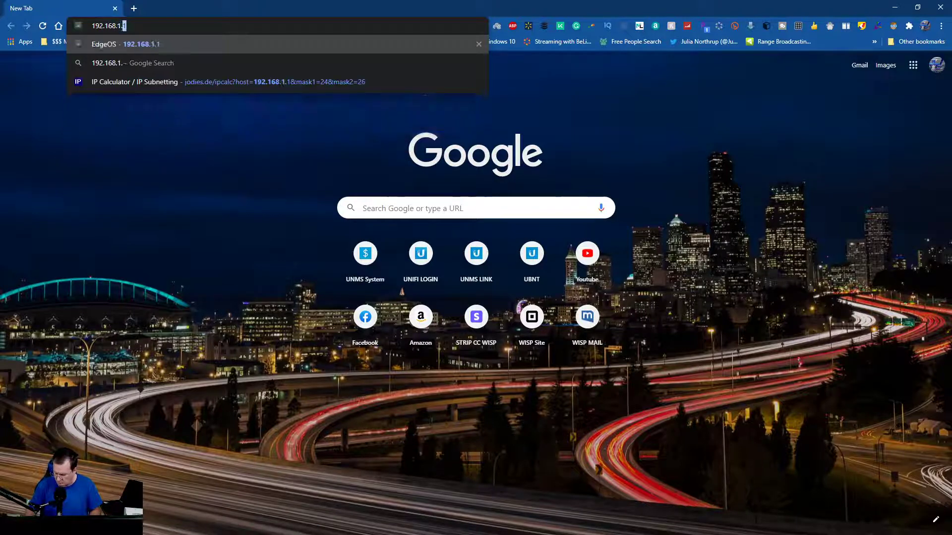
pyautogui.press('Return')
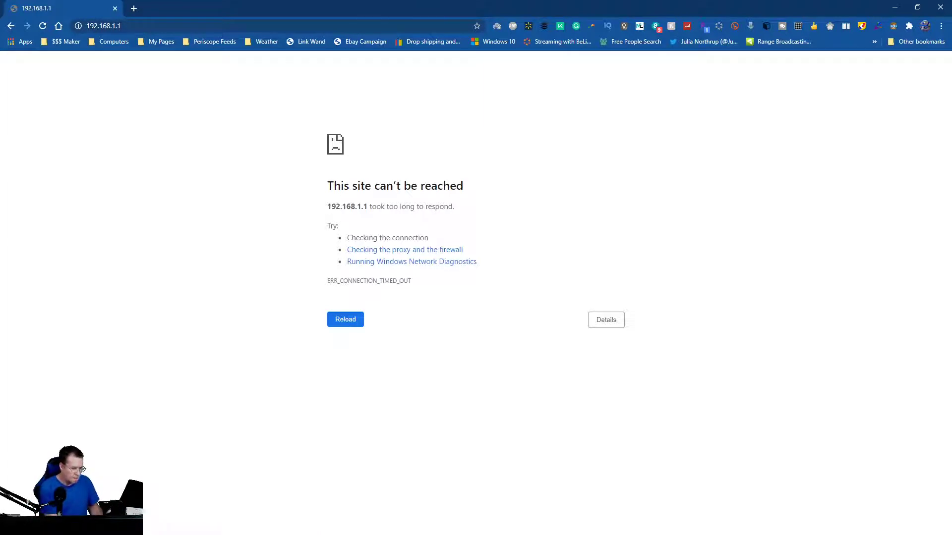
pyautogui.press('F5')
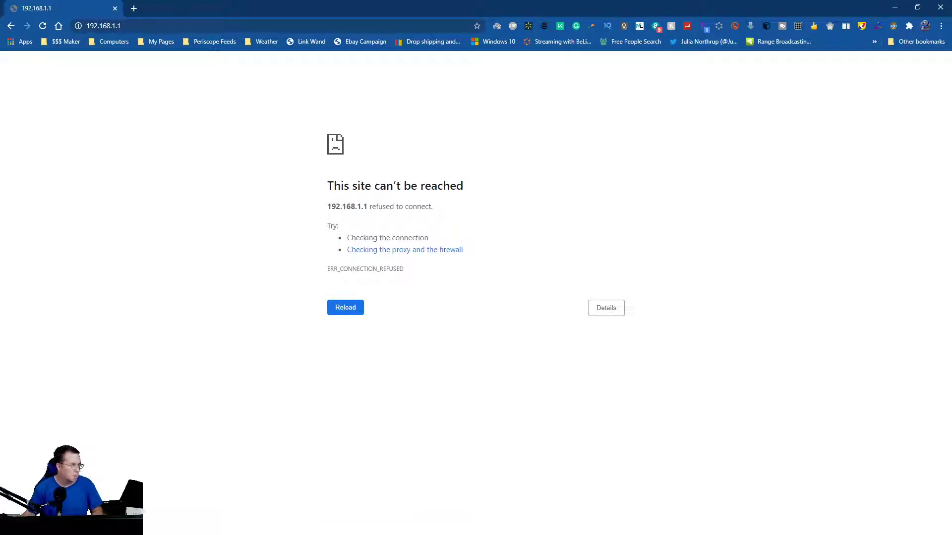
# Load 192.168.1.1 in a fresh tab and sign in with the default username and password.
pyautogui.click(134, 8)
pyautogui.click(115, 8)
pyautogui.click(148, 25)
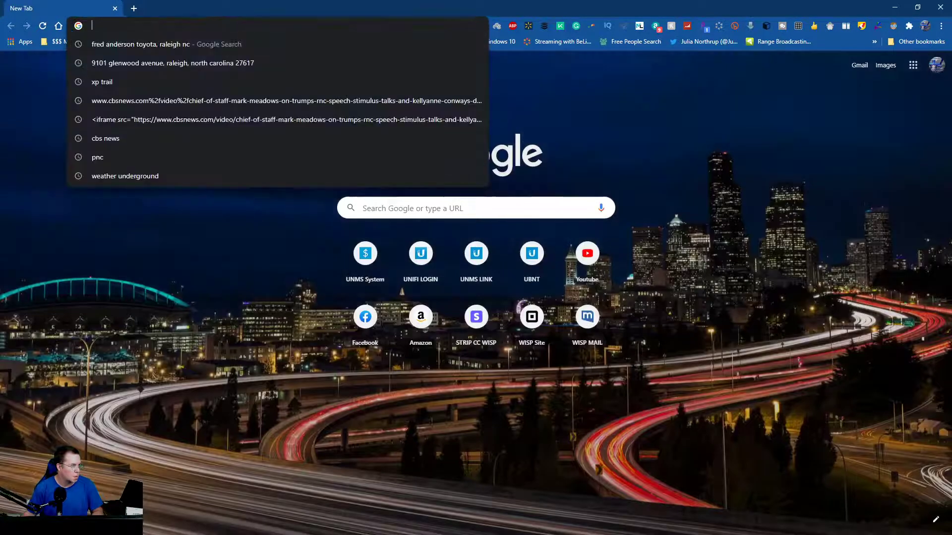
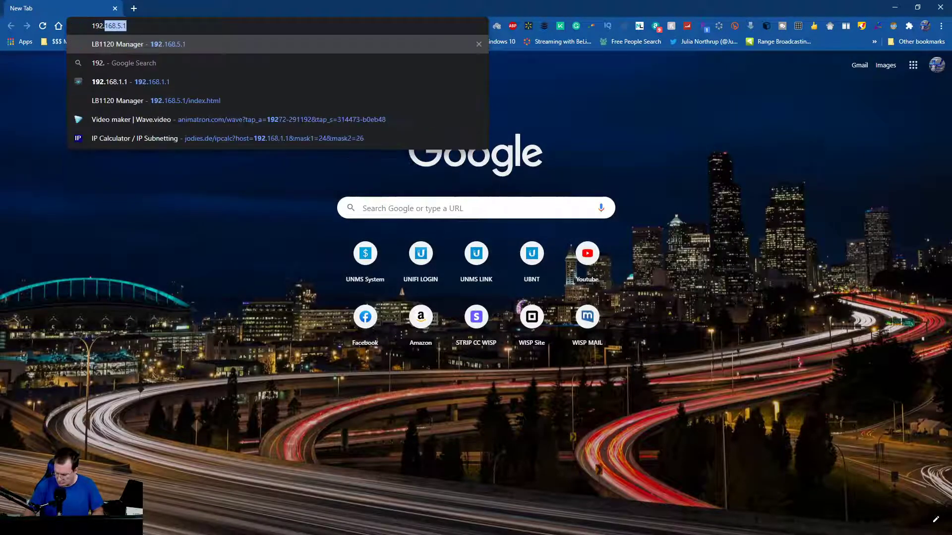
pyautogui.press('Return')
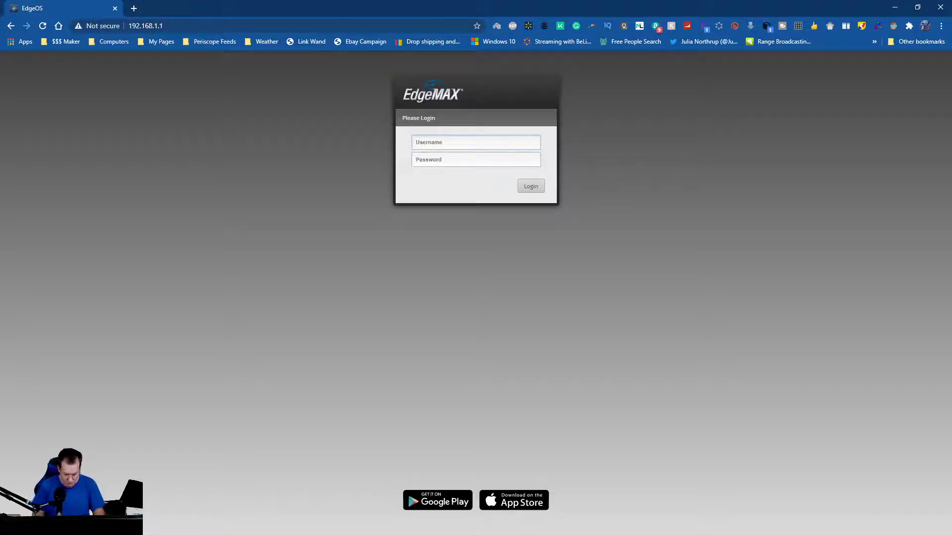
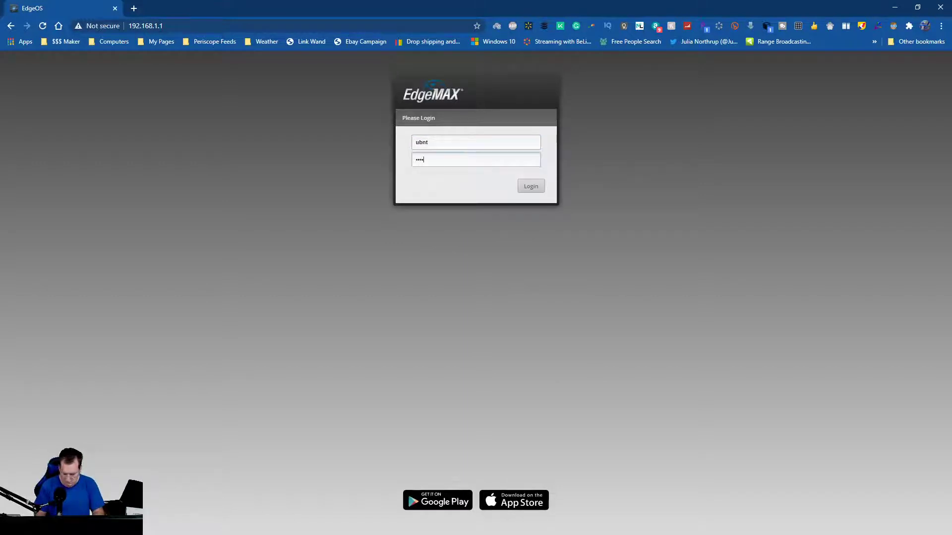
pyautogui.press('Return')
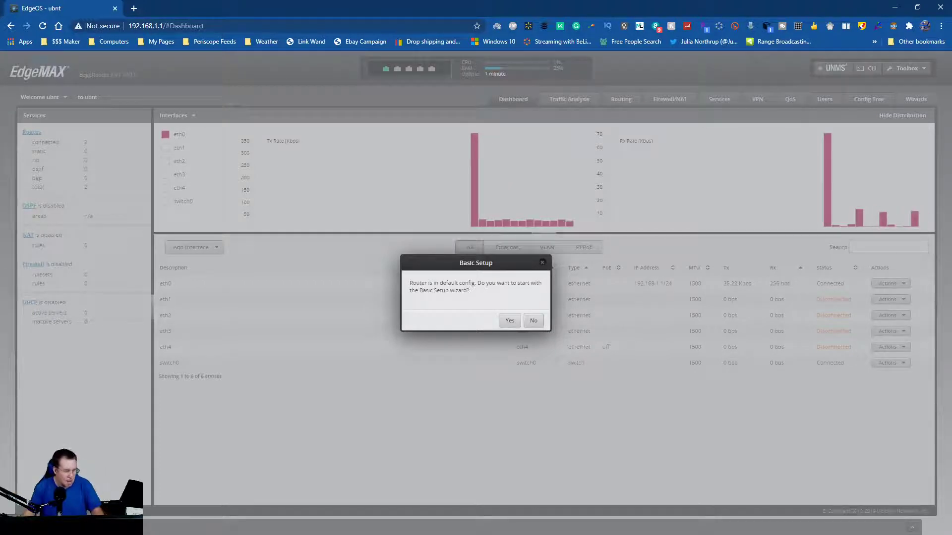
# Accept the Basic Setup prompt to launch the wizard.
pyautogui.click(510, 320)
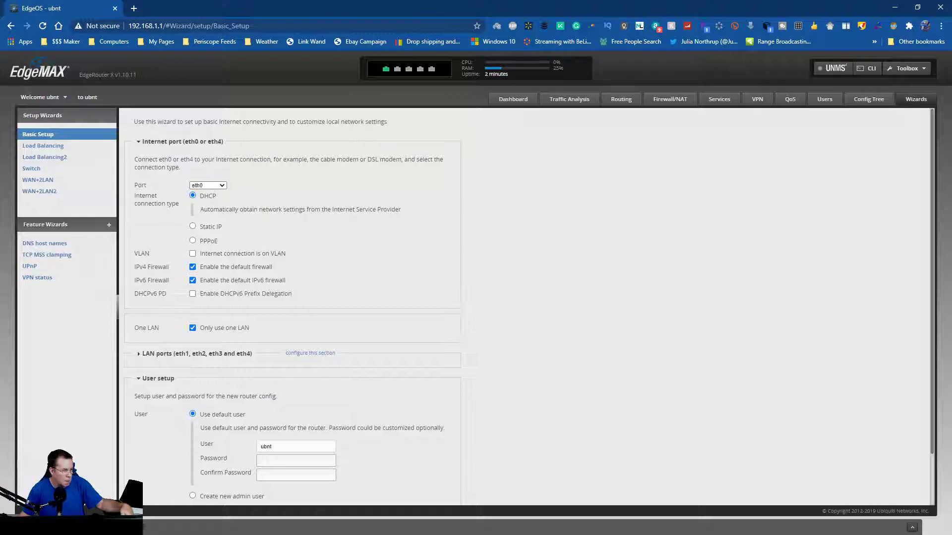
# Replace the LAN ports address 192.168.1.1 with 10.10.10.1, keeping the 255.255.255.0 mask.
pyautogui.click(311, 353)
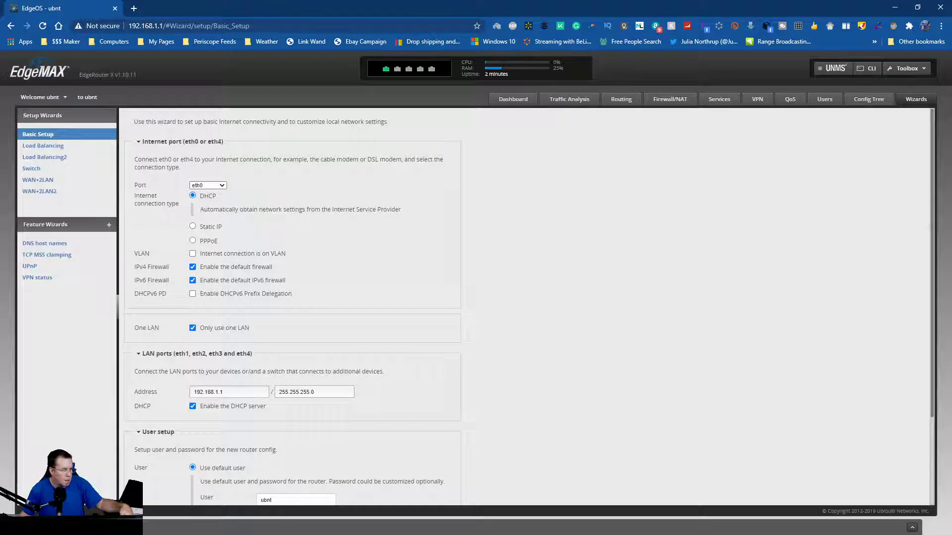
pyautogui.click(223, 392)
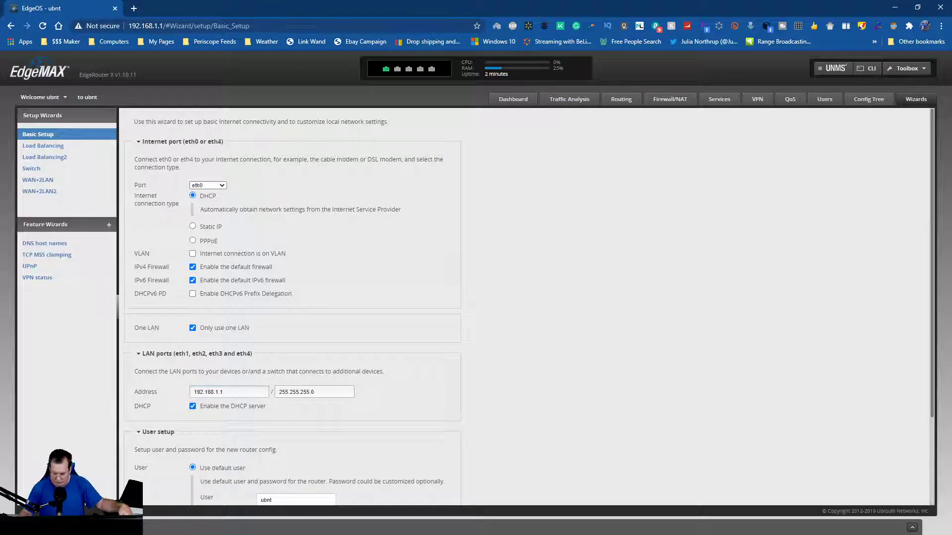
pyautogui.press('BackSpace')
pyautogui.press('BackSpace')
pyautogui.press('BackSpace')
pyautogui.press('BackSpace')
pyautogui.press('BackSpace')
pyautogui.press('BackSpace')
pyautogui.press('BackSpace')
pyautogui.press('BackSpace')
pyautogui.press('BackSpace')
pyautogui.press('BackSpace')
pyautogui.press('BackSpace')
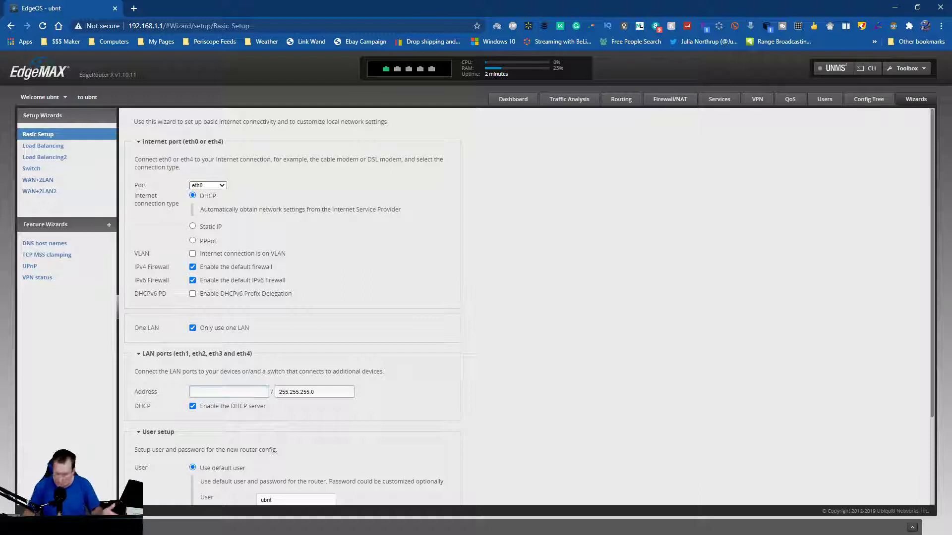
pyautogui.write('10.10.10.1')
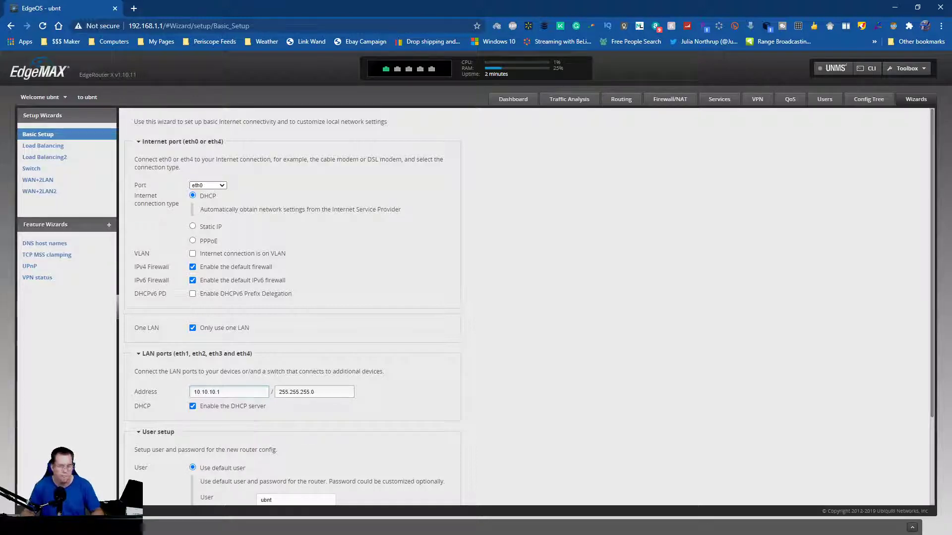
# Enter a new password for the default user under User setup and confirm it.
pyautogui.scroll(-3, 532, 306)
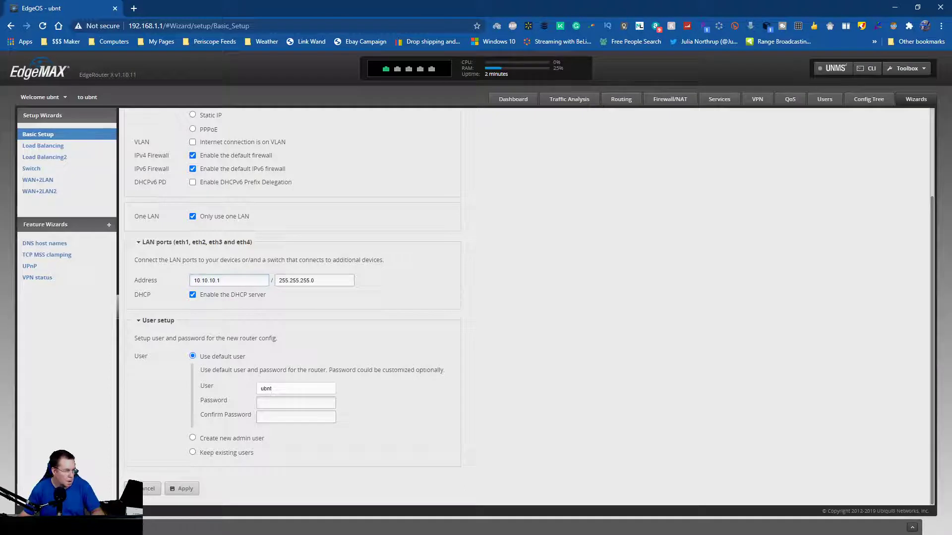
pyautogui.click(260, 402)
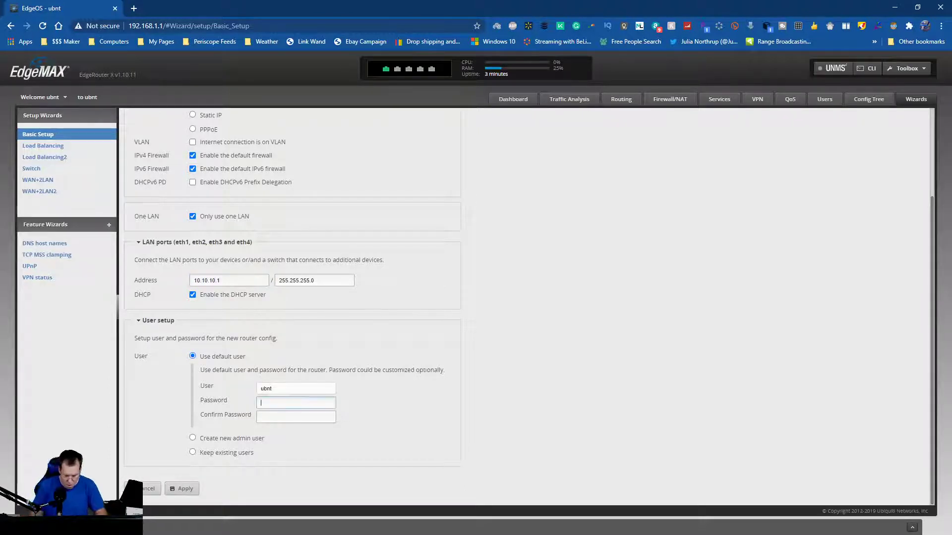
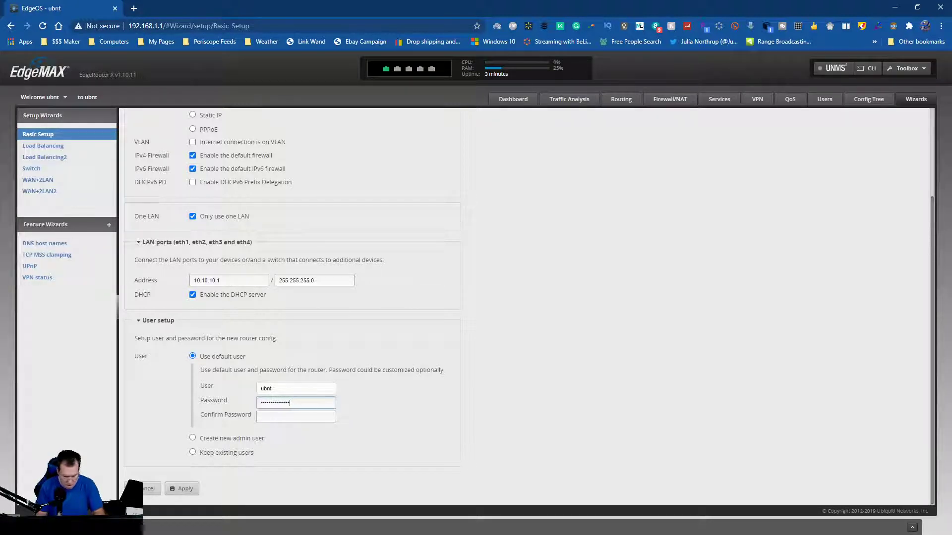
pyautogui.press('Tab')
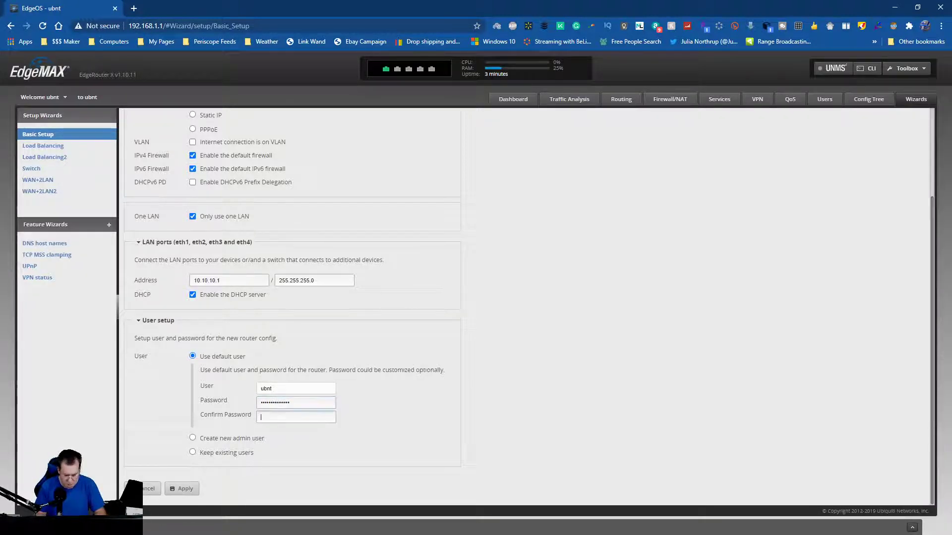
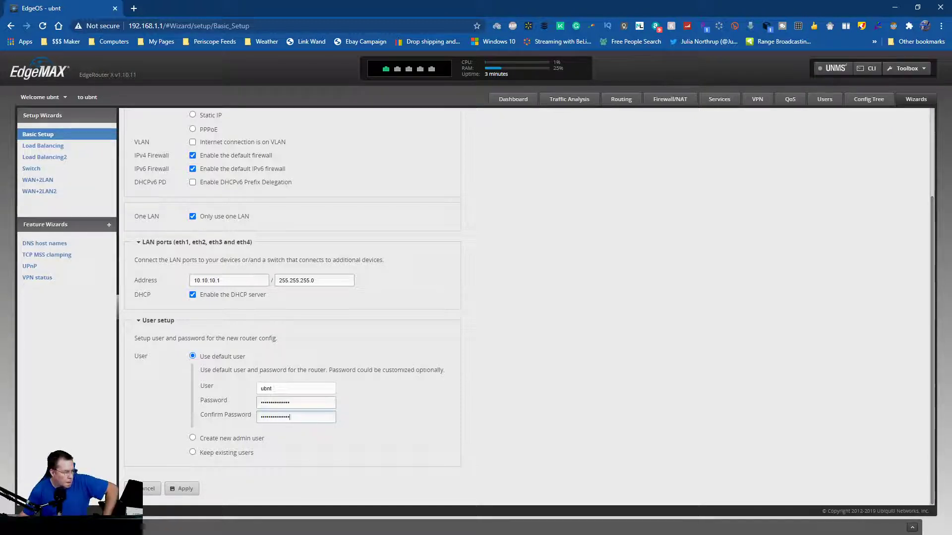
# Apply the Basic Setup changes, replacing the current configuration, and confirm the router reboot.
pyautogui.click(182, 489)
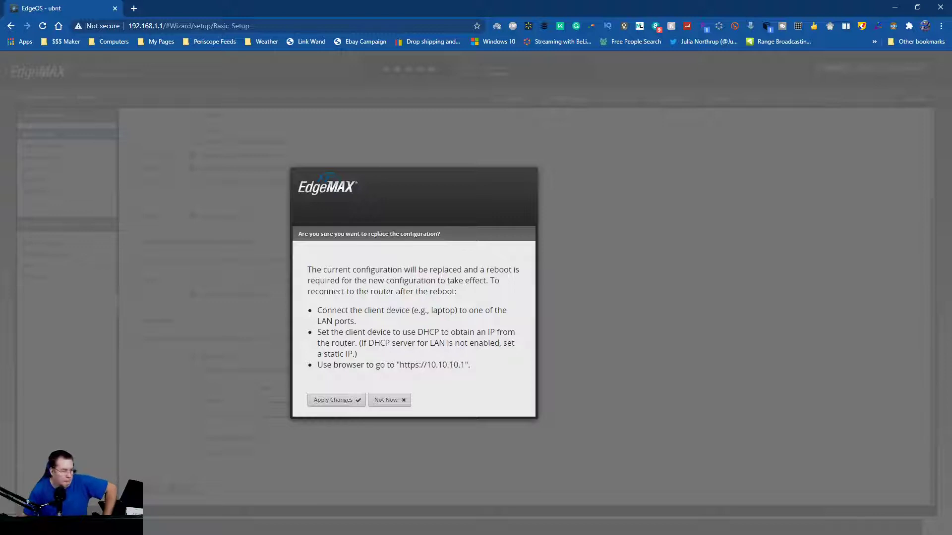
pyautogui.press('Return')
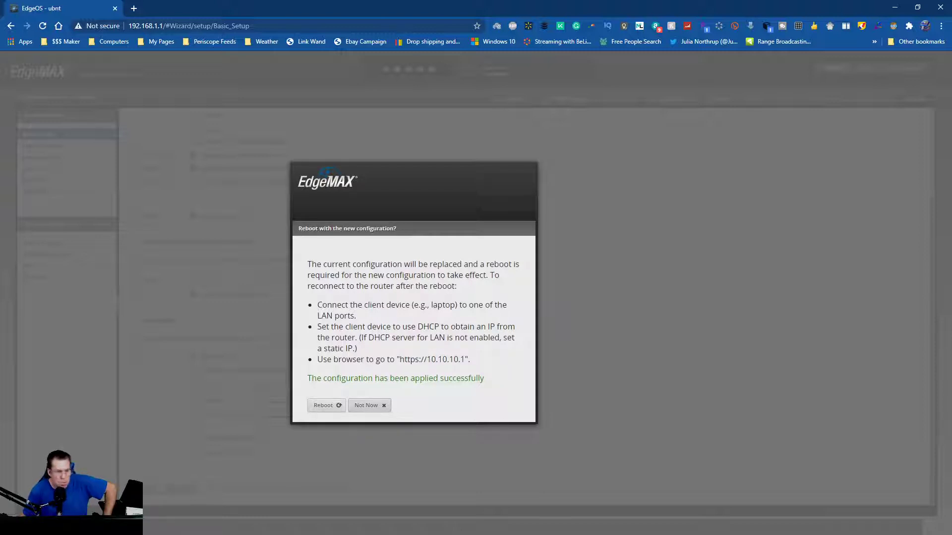
pyautogui.press('Return')
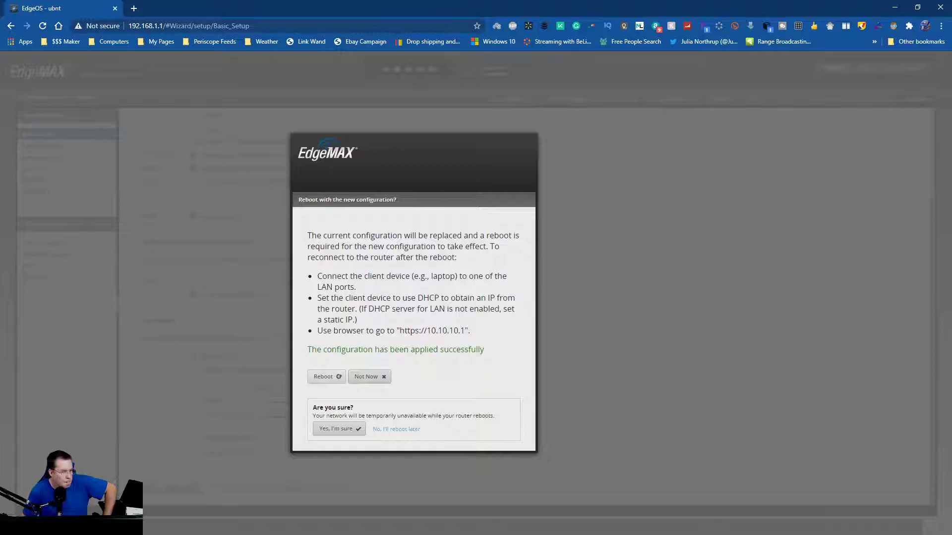
pyautogui.press('Return')
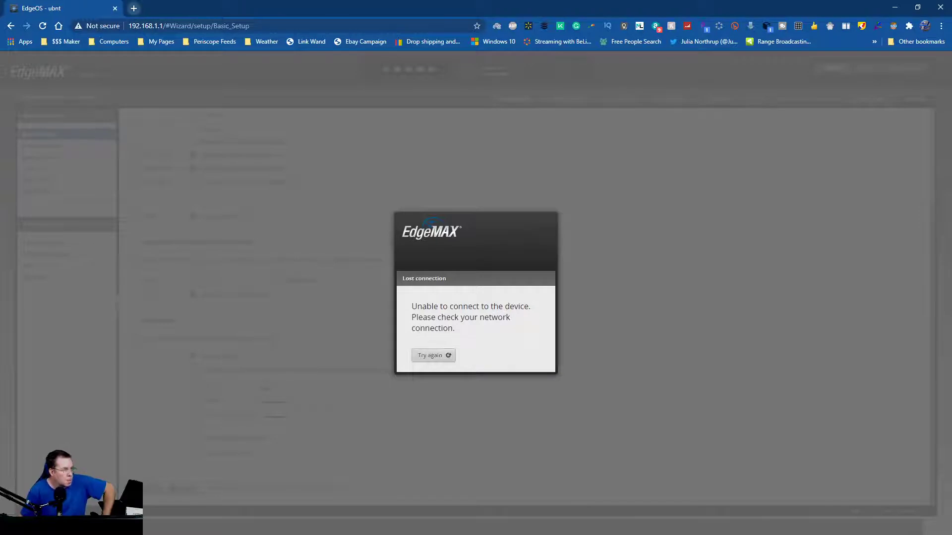
# Load the router's new address 10.10.10.1 in a new Chrome tab.
pyautogui.hotkey('ctrl', 't')
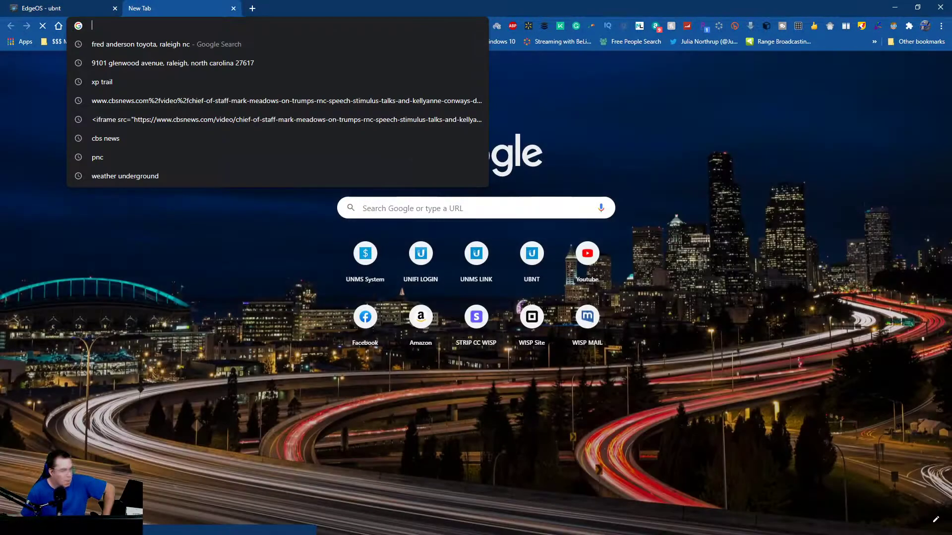
pyautogui.write('10.10.10.2')
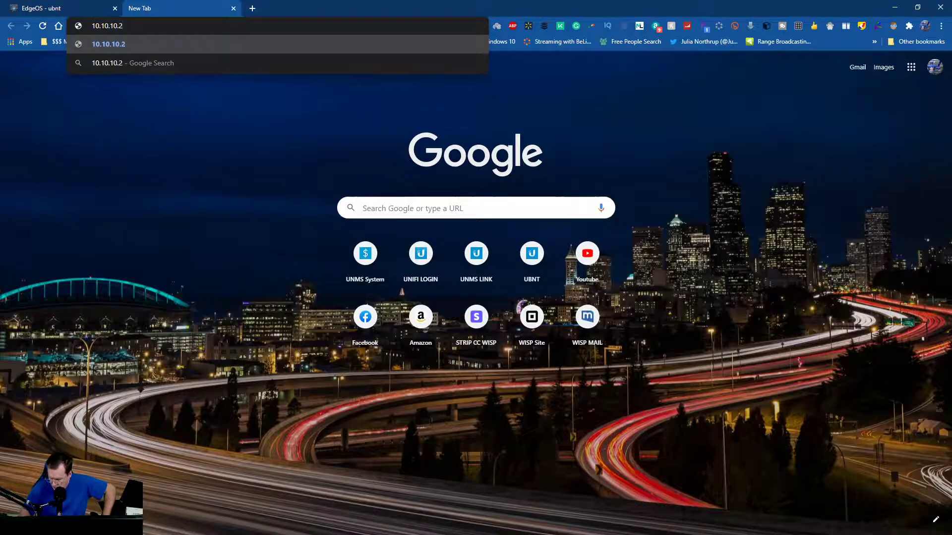
pyautogui.press('BackSpace')
pyautogui.write('1')
pyautogui.press('Return')
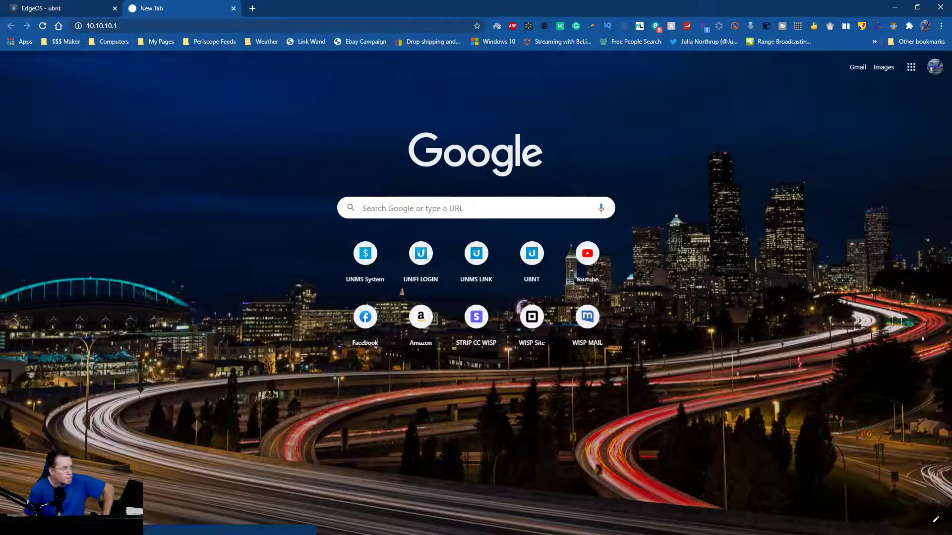
# Alternate between the EdgeOS and 10.10.10.1 pages awaiting the router, then bring up Network Connections.
pyautogui.hotkey('ctrl', '1')
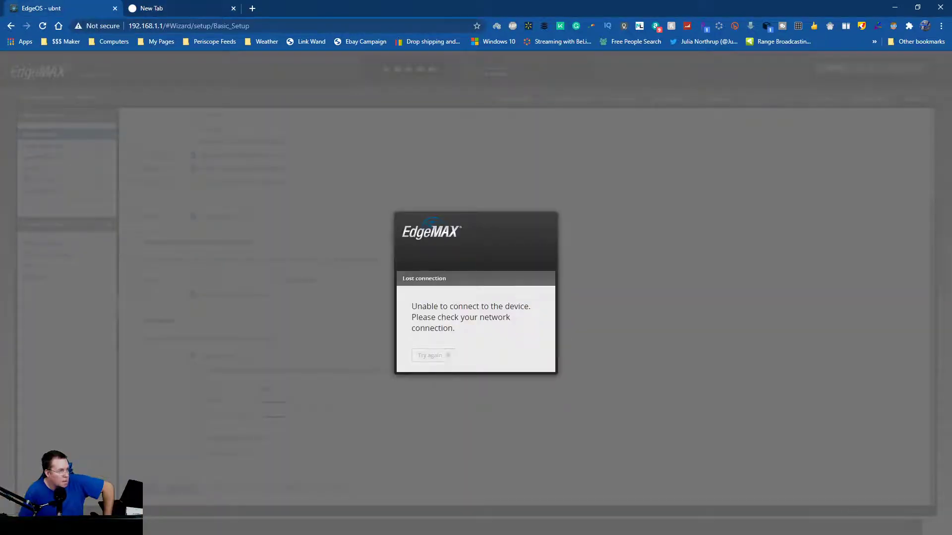
pyautogui.hotkey('ctrl', '2')
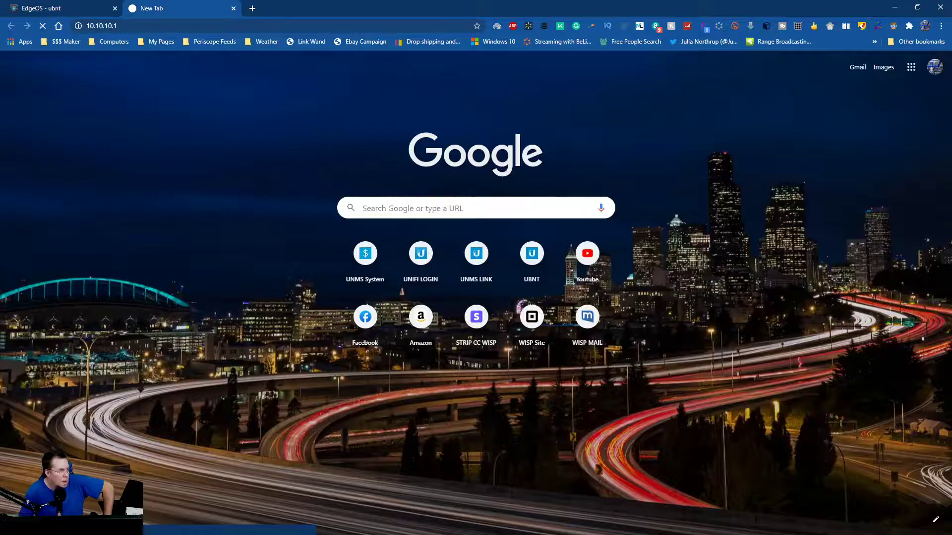
pyautogui.hotkey('ctrl', '1')
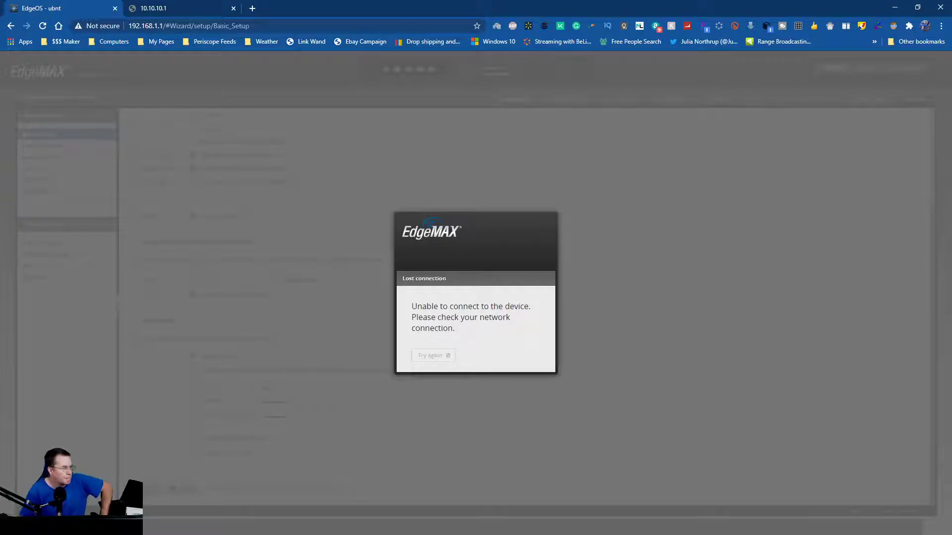
pyautogui.hotkey('ctrl', 'Tab')
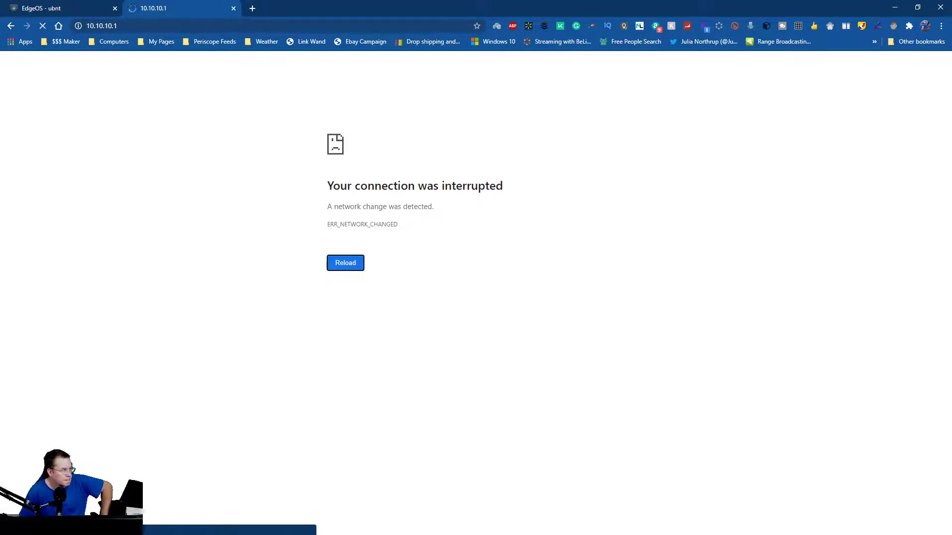
pyautogui.click(50, 9)
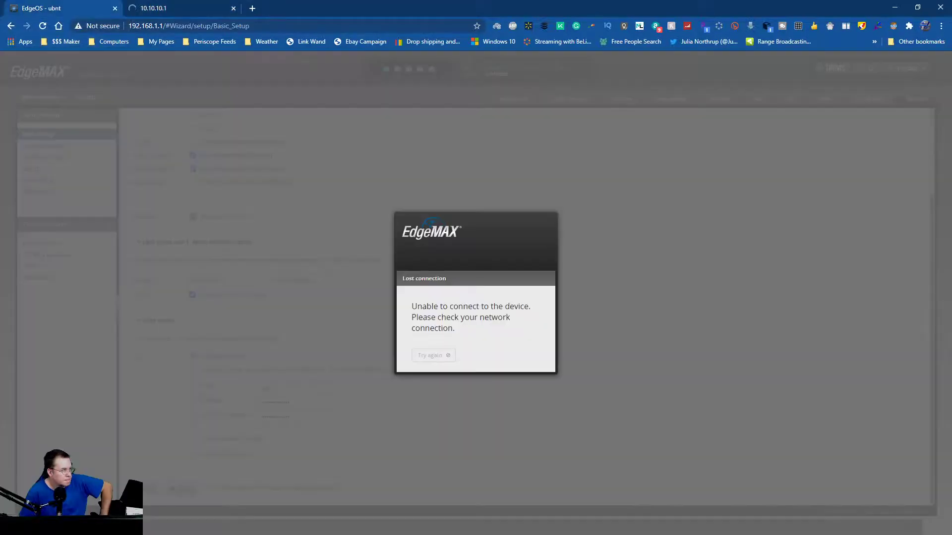
pyautogui.click(173, 8)
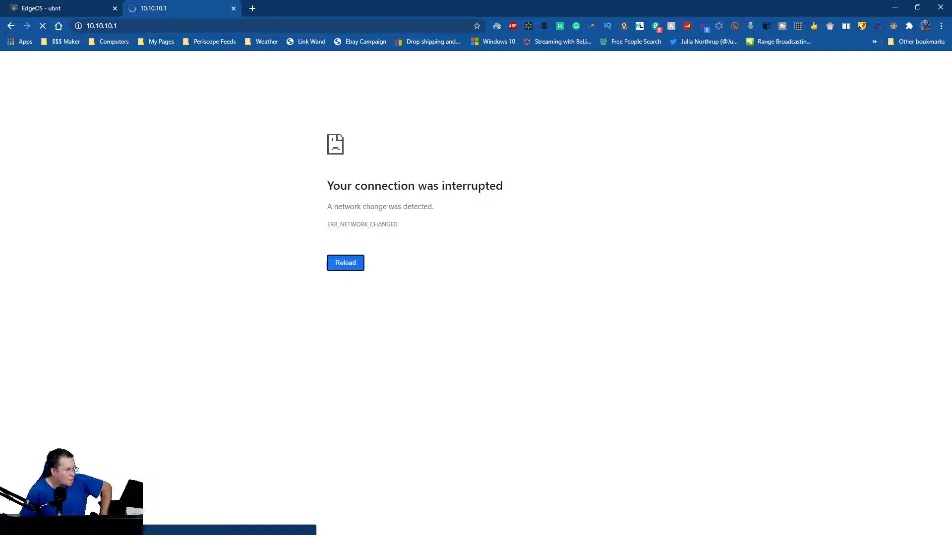
pyautogui.hotkey('ctrl', 'shift', 'Tab')
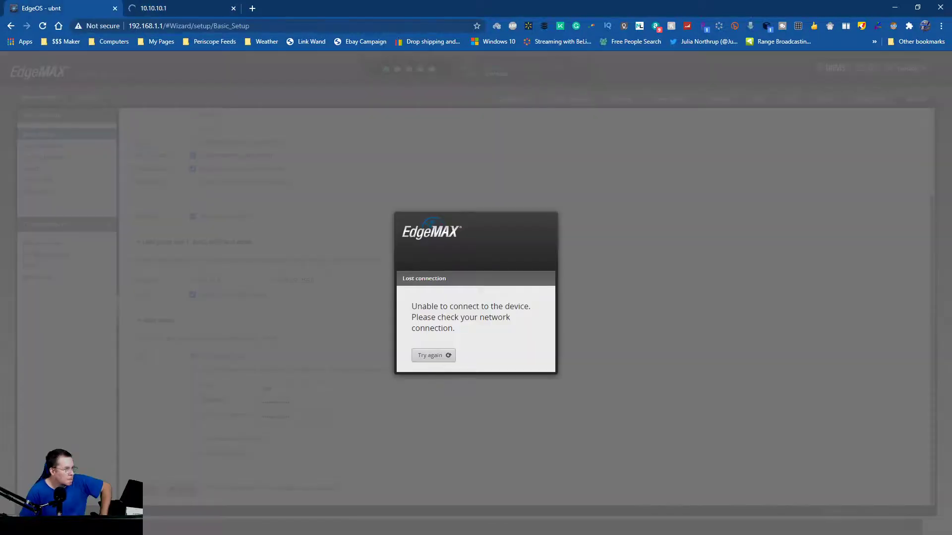
pyautogui.hotkey('ctrl', 'Tab')
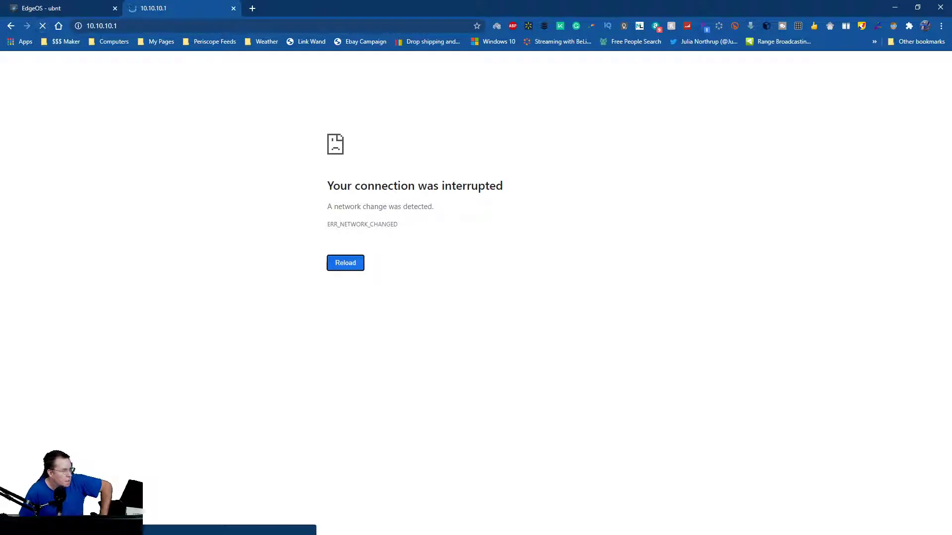
pyautogui.click(50, 8)
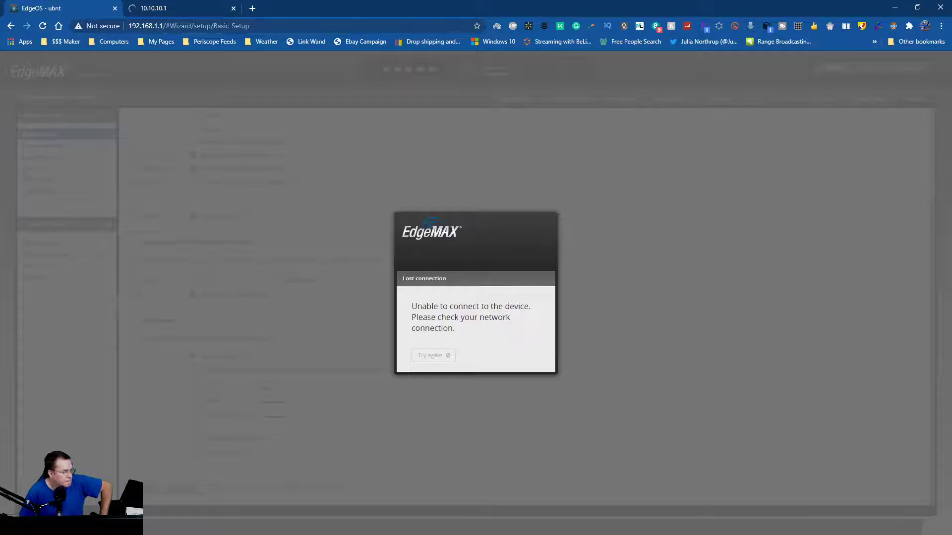
pyautogui.hotkey('ctrl', 'Tab')
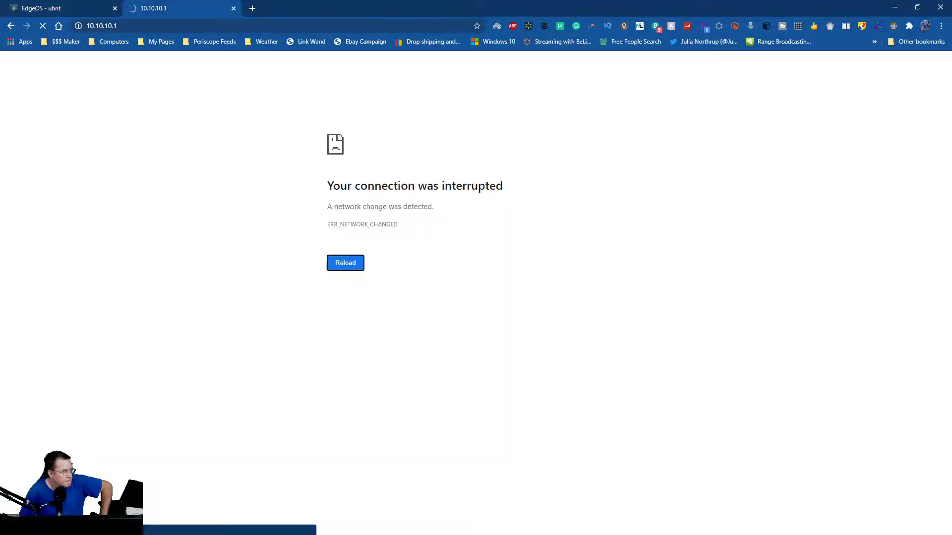
pyautogui.hotkey('alt', 'Tab')
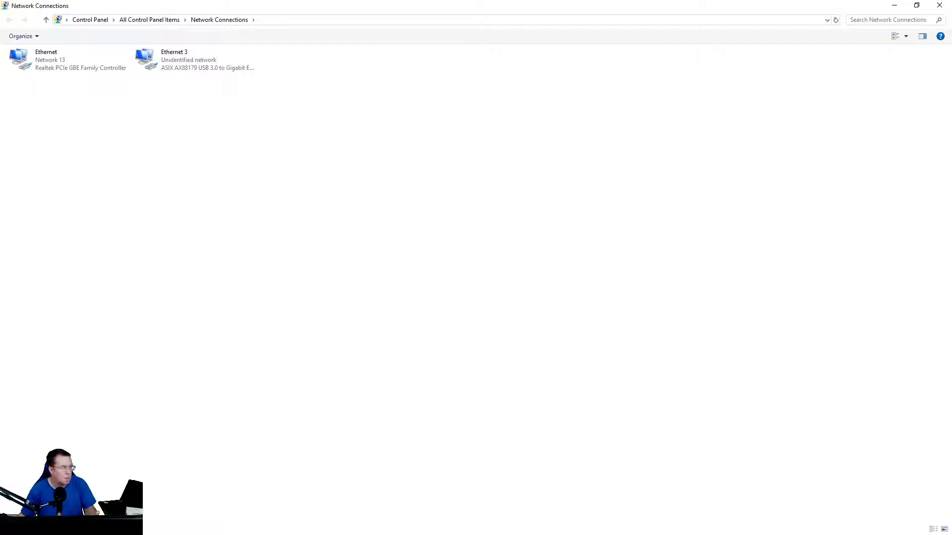
# Switch Ethernet 3's IPv4 to obtain its IP and DNS addresses automatically, then return to Chrome.
pyautogui.click(193, 60)
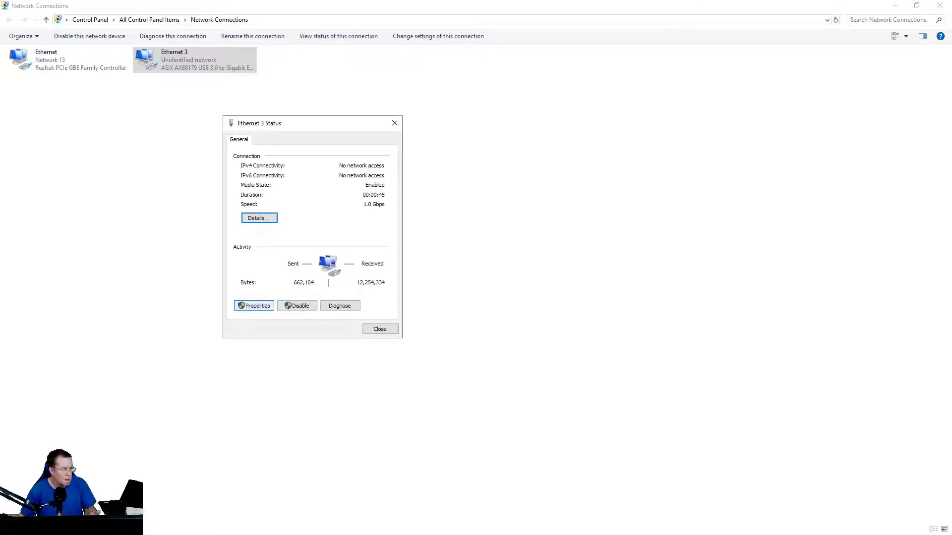
pyautogui.click(253, 305)
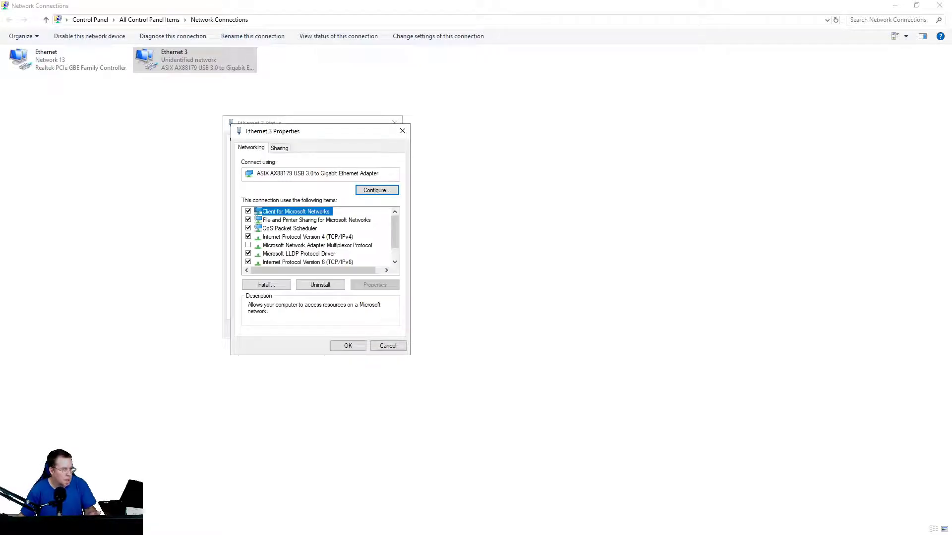
pyautogui.click(307, 237)
pyautogui.hotkey('alt', 'r')
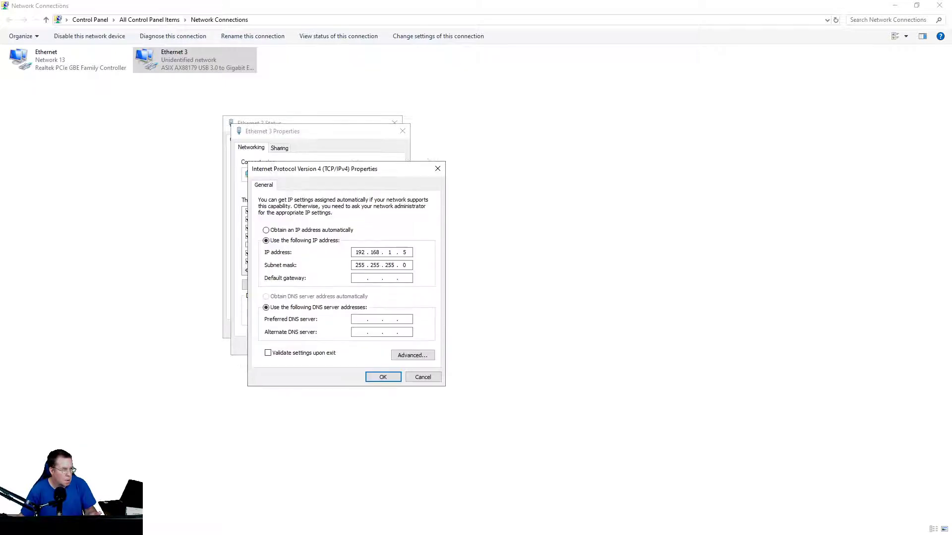
pyautogui.hotkey('alt', 'o')
pyautogui.hotkey('alt', 'b')
pyautogui.press('Return')
pyautogui.press('Return')
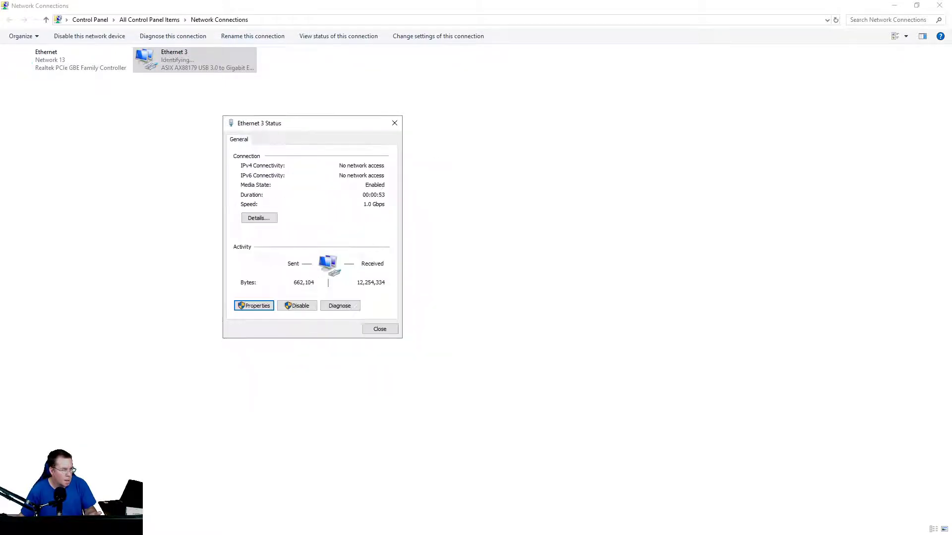
pyautogui.press('Escape')
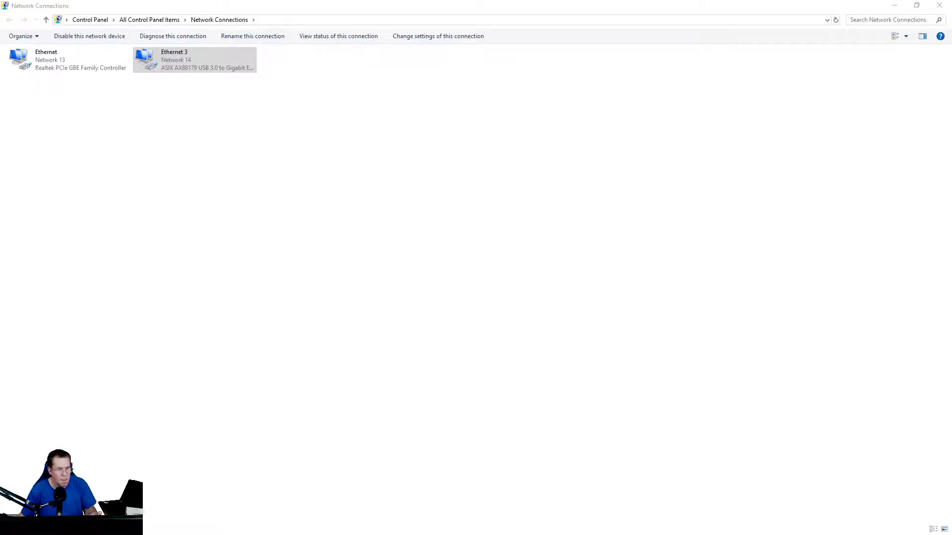
pyautogui.hotkey('alt', 'Tab')
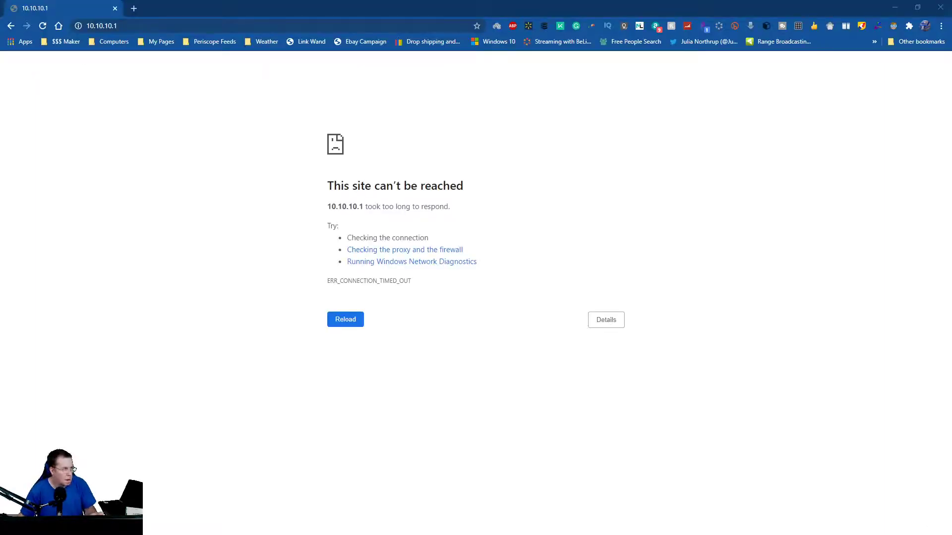
# Reload 10.10.10.1 until it shows the NET::ERR_CERT_AUTHORITY_INVALID privacy warning.
pyautogui.click(42, 26)
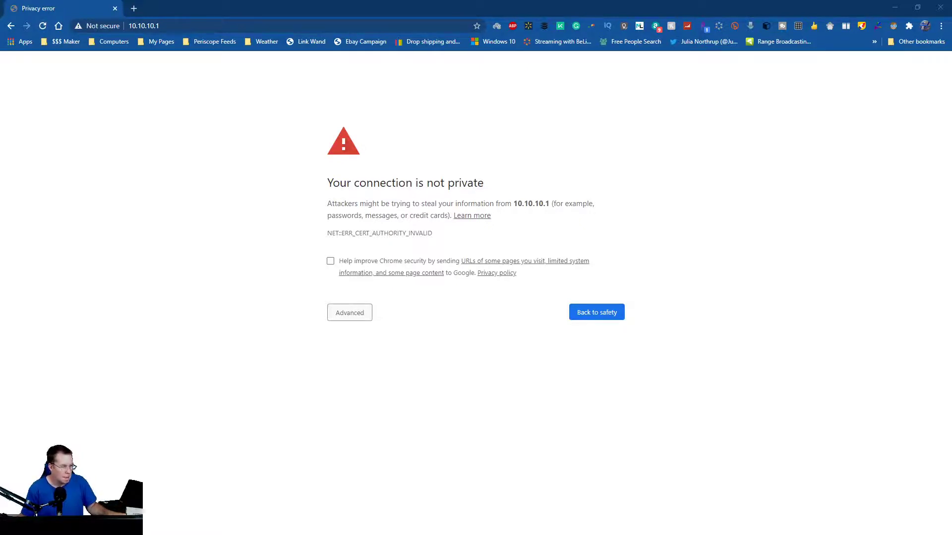
# Bypass the certificate warning and proceed to 10.10.10.1.
pyautogui.press('Return')
pyautogui.press('Tab')
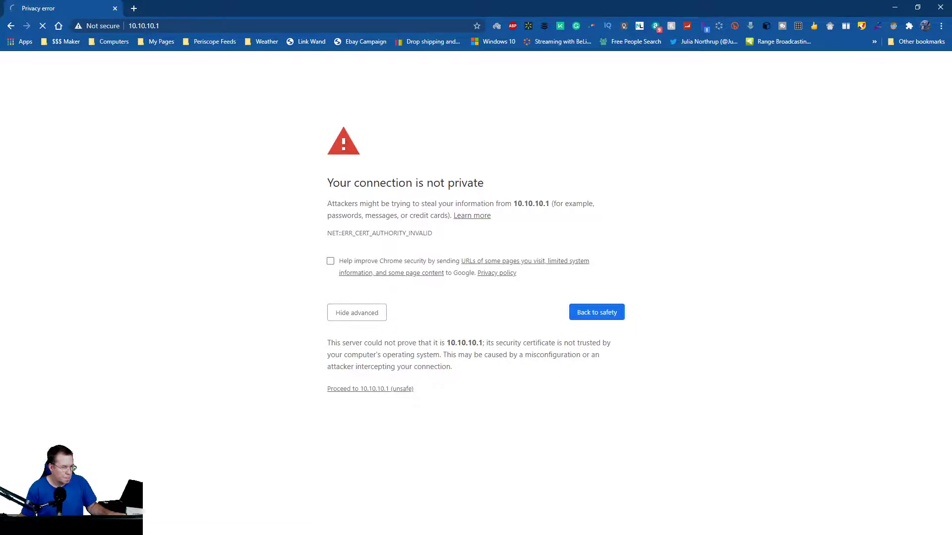
pyautogui.press('Return')
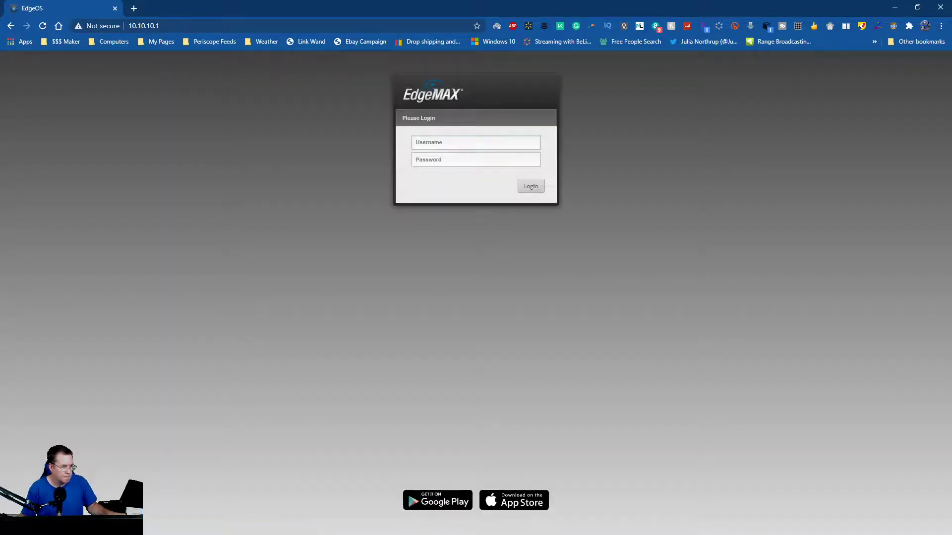
# Log in to EdgeOS with the admin username and the new router password.
pyautogui.press('Tab')
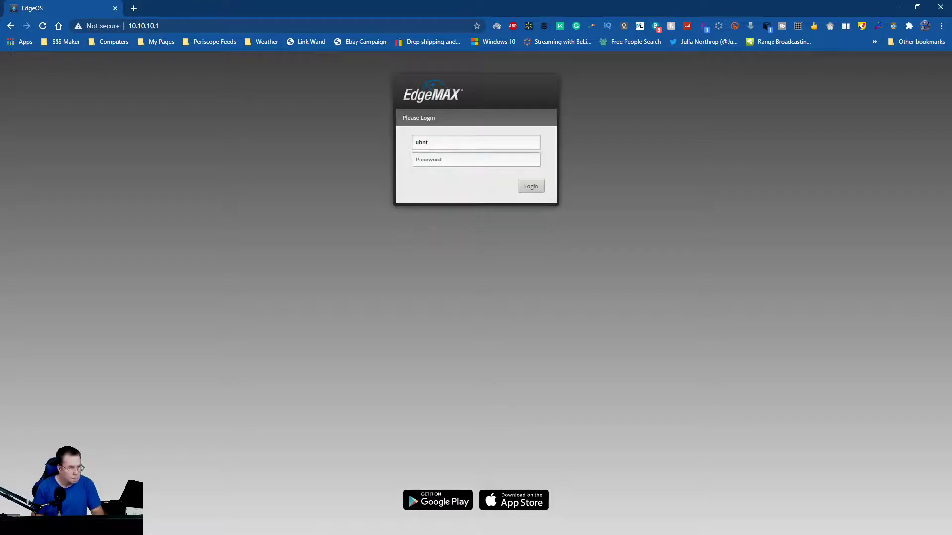
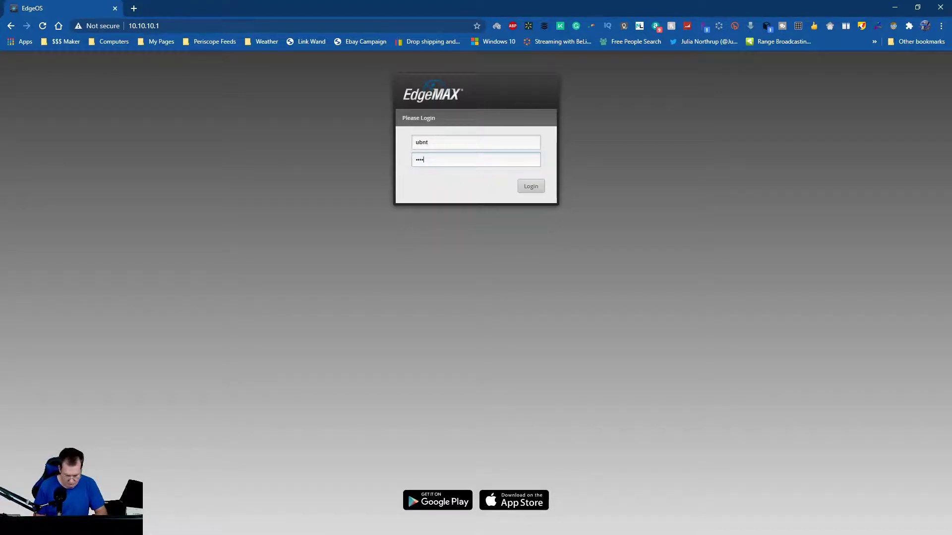
pyautogui.press('Return')
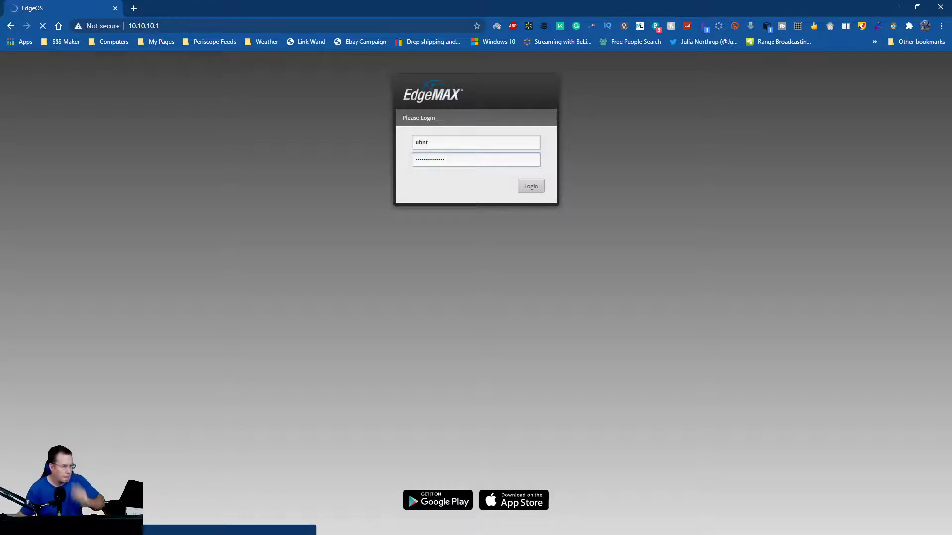